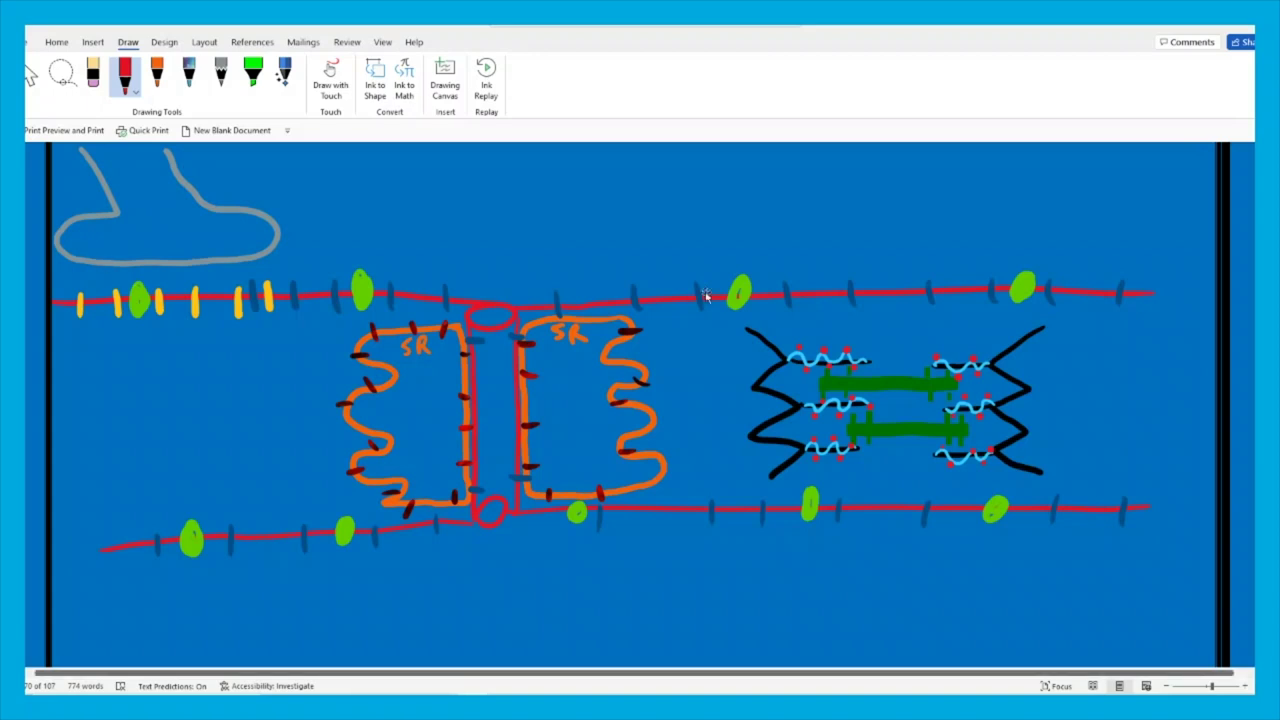
# Scroll to the muscle cell sketch with red membrane lines, two orange SR sacs and the sarcomere.
pyautogui.scroll(15, 704, 305)
pyautogui.scroll(5, 557, 500)
pyautogui.scroll(-4, 557, 500)
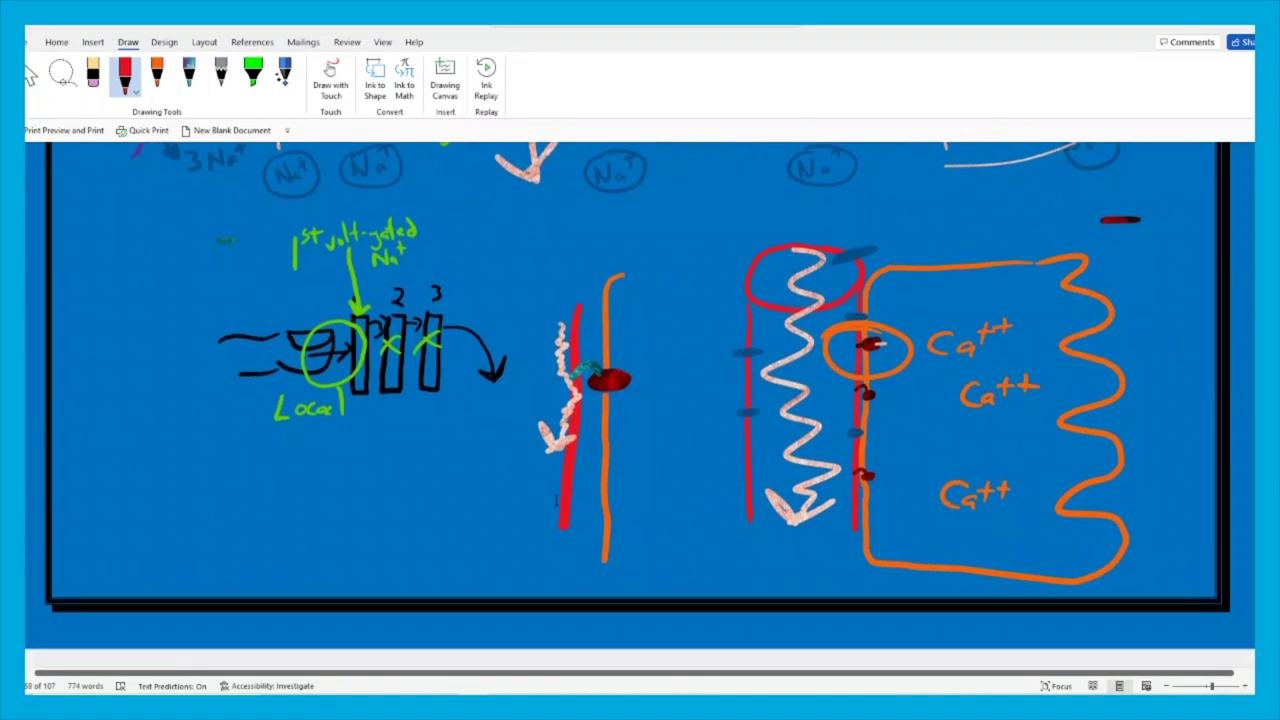
pyautogui.scroll(-4, 557, 500)
pyautogui.scroll(7, 557, 500)
pyautogui.scroll(1, 557, 502)
pyautogui.scroll(2, 557, 502)
pyautogui.scroll(-7, 557, 502)
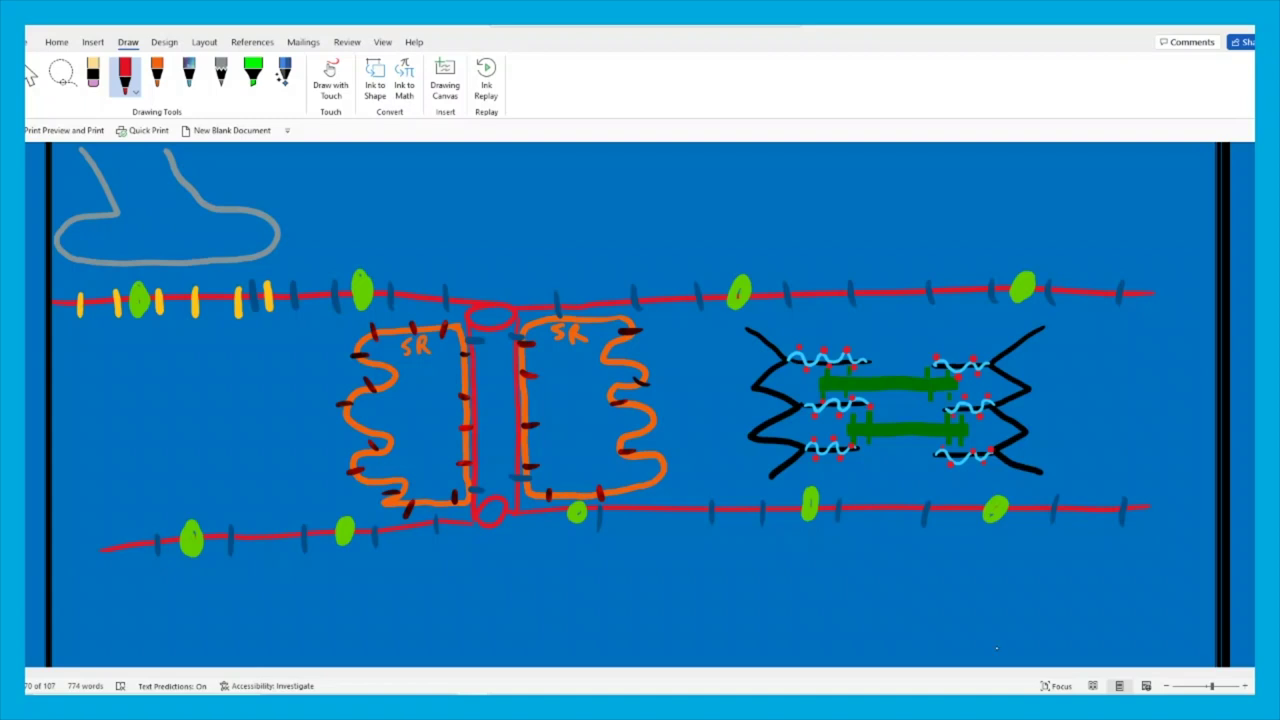
# Bring up the Draw tab pen's colour and thickness options.
pyautogui.click(135, 90)
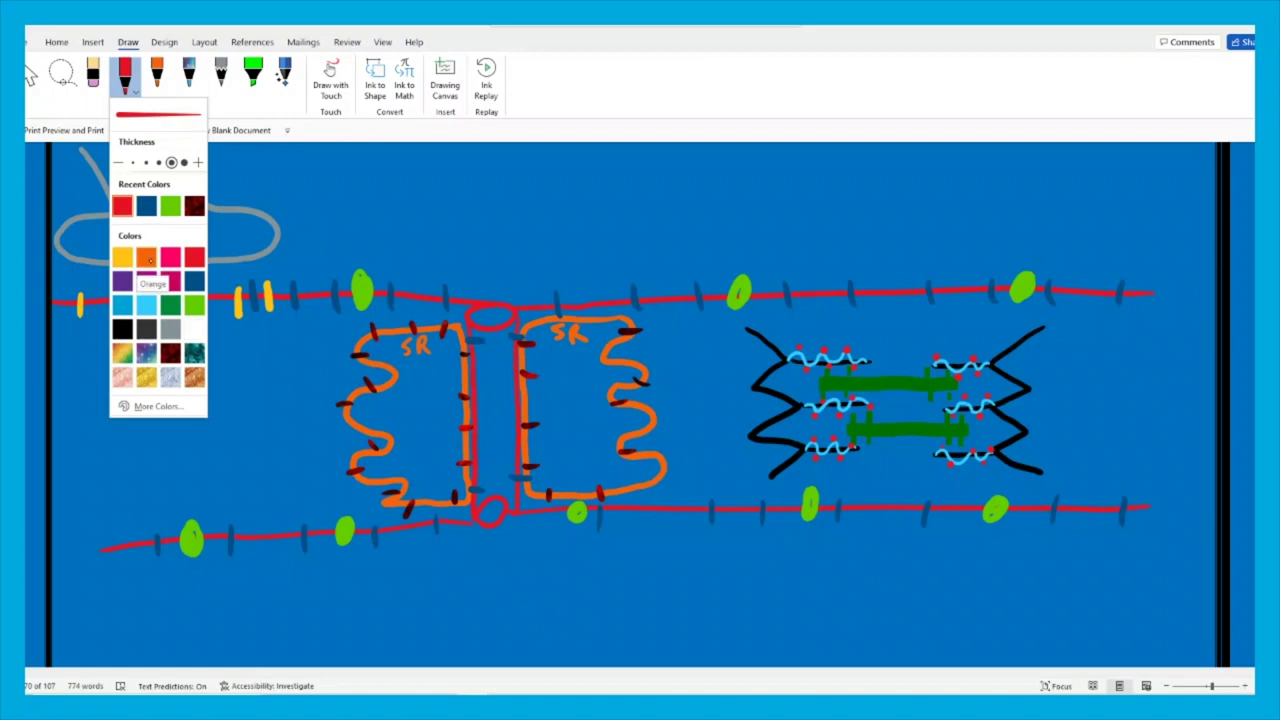
# In orange, draw a curve from the right SR to the sarcomere and write Ca++ by the filaments.
pyautogui.click(147, 258)
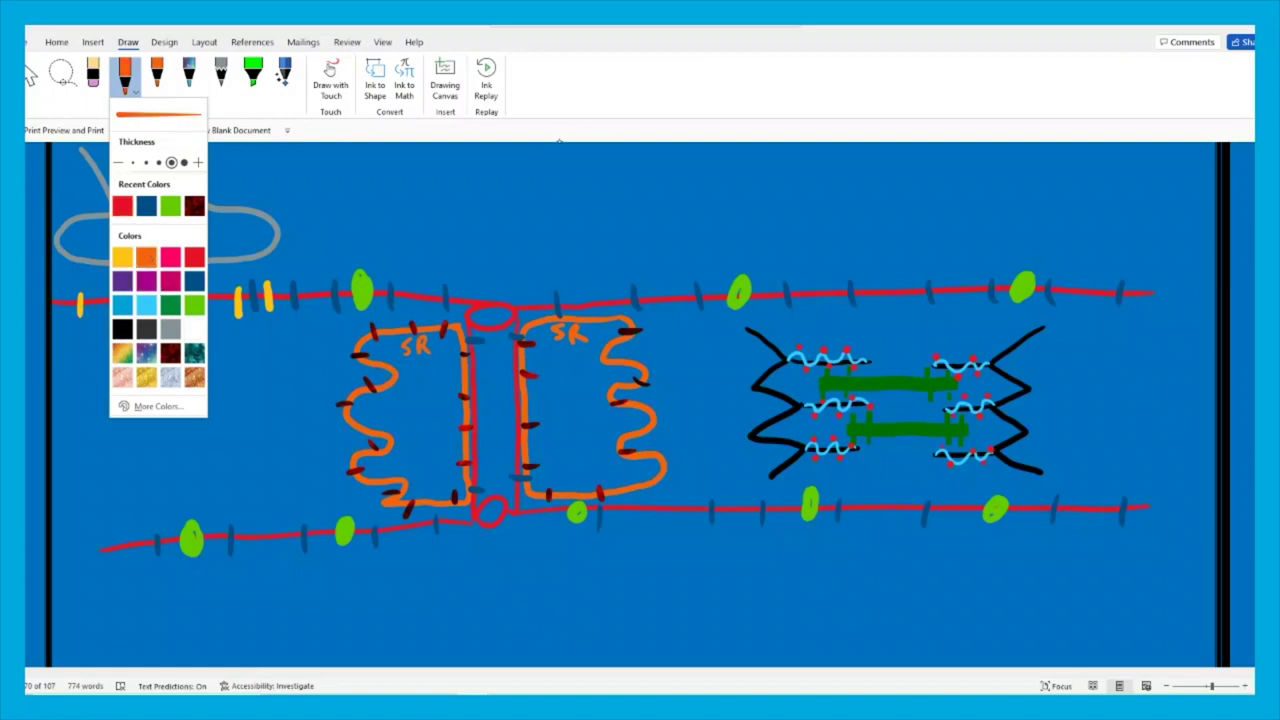
pyautogui.click(593, 151)
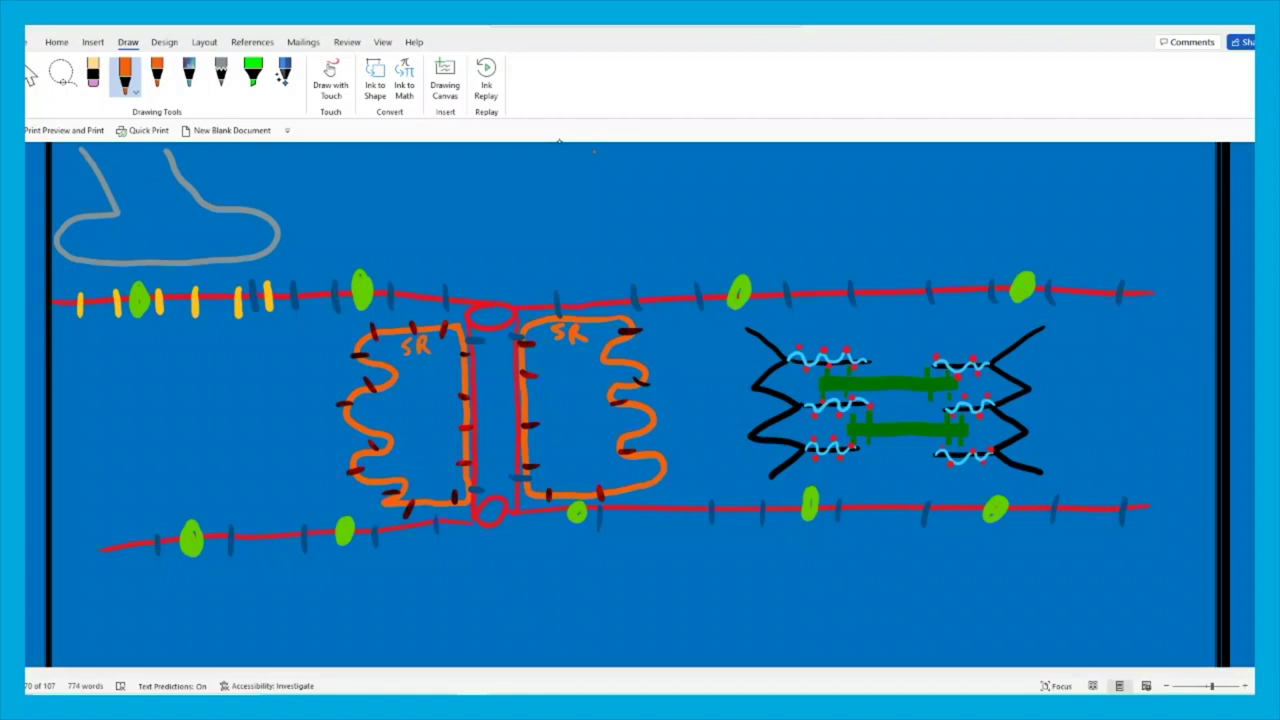
pyautogui.moveTo(624, 378)
pyautogui.mouseDown()
pyautogui.moveTo(652, 384)
pyautogui.moveTo(734, 322)
pyautogui.moveTo(768, 317)
pyautogui.moveTo(802, 338)
pyautogui.mouseUp()
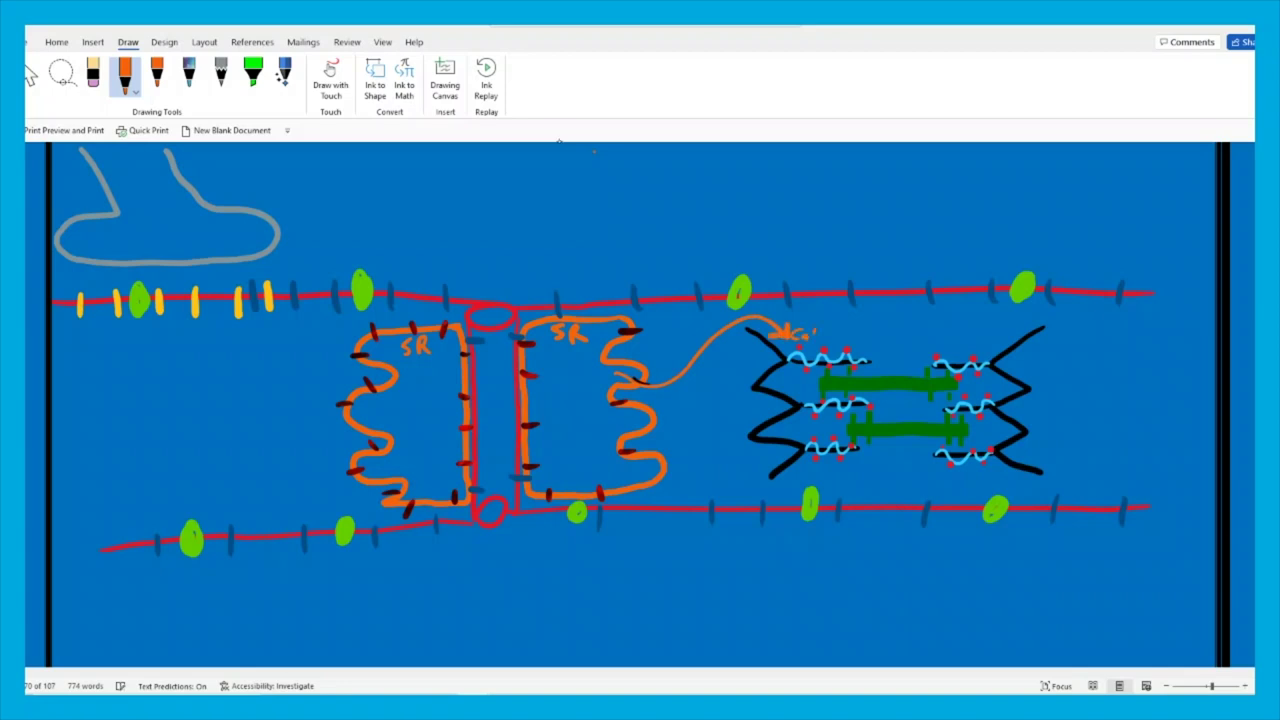
pyautogui.moveTo(937, 336); pyautogui.dragTo(966, 391)
# With a dark red pen, draw a legend swatch and write 'Voltage-gated Ca++' beside it.
pyautogui.click(124, 75)
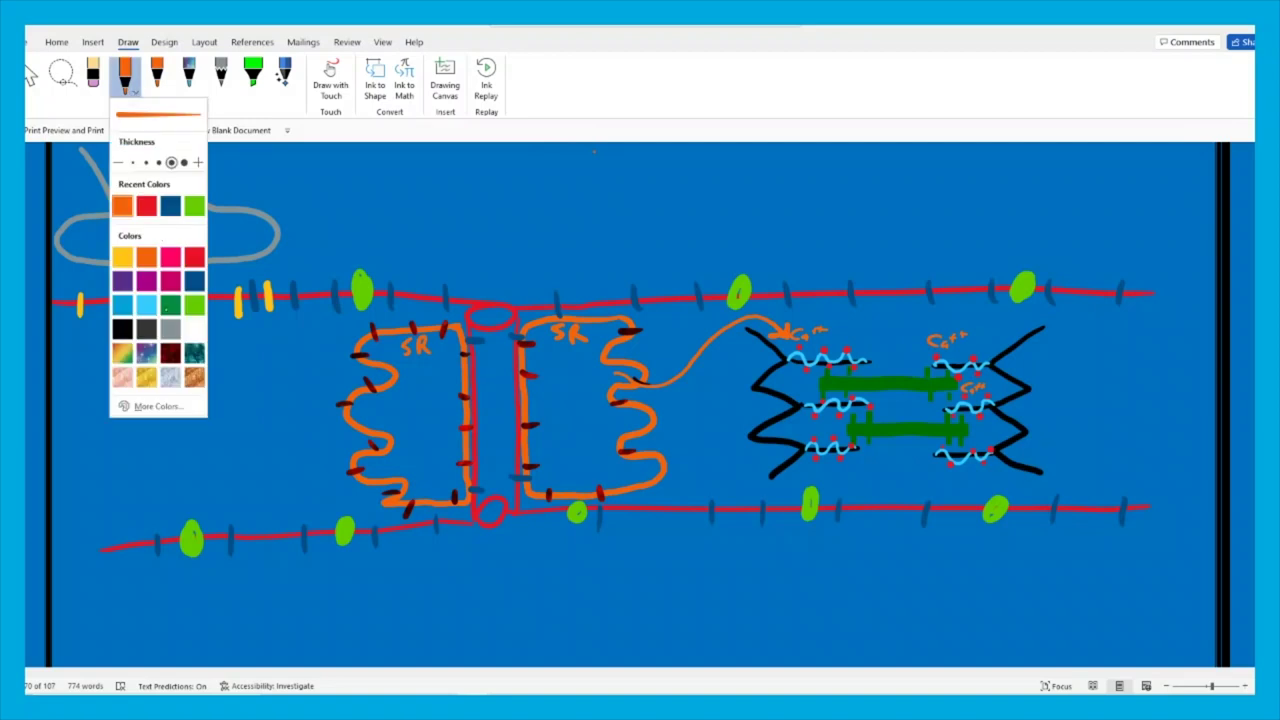
pyautogui.click(170, 353)
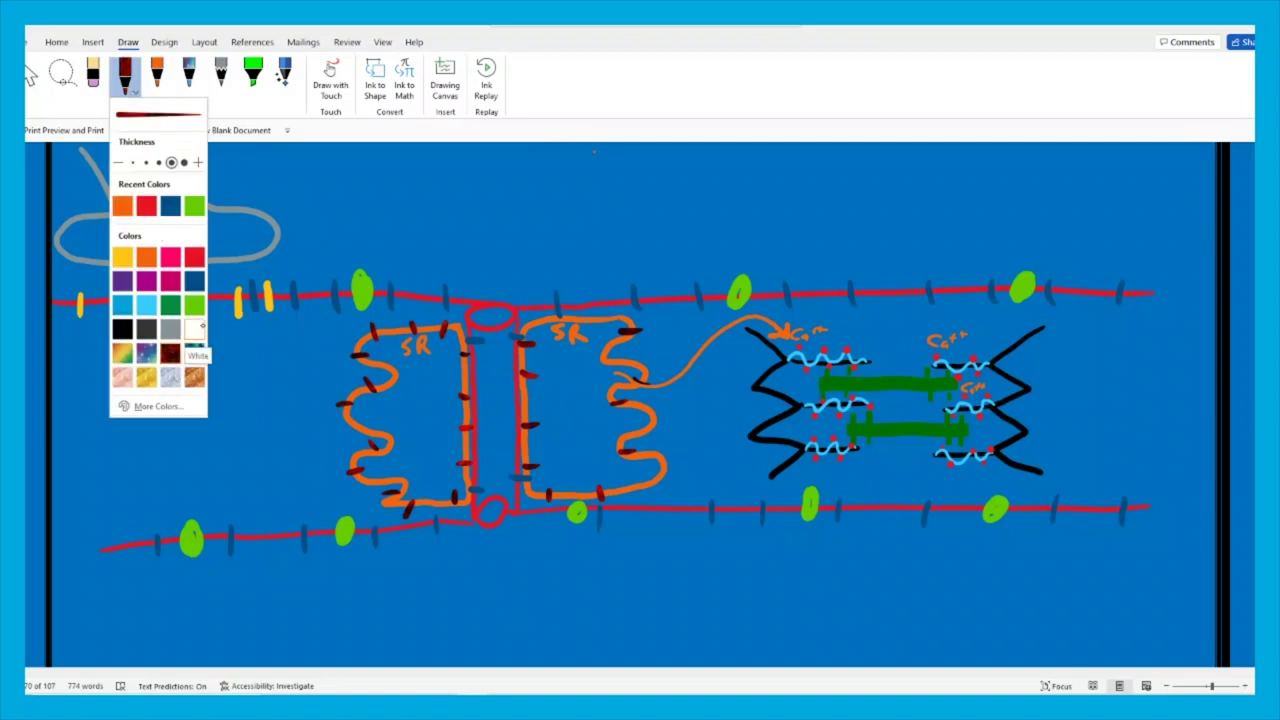
pyautogui.moveTo(648, 188)
pyautogui.mouseDown()
pyautogui.moveTo(700, 184)
pyautogui.moveTo(699, 199)
pyautogui.moveTo(653, 204)
pyautogui.moveTo(651, 190)
pyautogui.moveTo(762, 200)
pyautogui.mouseUp()
pyautogui.moveTo(771, 173)
pyautogui.mouseDown()
pyautogui.moveTo(771, 198)
pyautogui.moveTo(800, 205)
pyautogui.moveTo(848, 210)
pyautogui.moveTo(880, 196)
pyautogui.mouseUp()
pyautogui.moveTo(874, 186)
pyautogui.mouseDown()
pyautogui.moveTo(948, 198)
pyautogui.moveTo(977, 184)
pyautogui.mouseUp()
pyautogui.moveTo(970, 176); pyautogui.dragTo(997, 180)
pyautogui.moveTo(987, 173); pyautogui.dragTo(1003, 173)
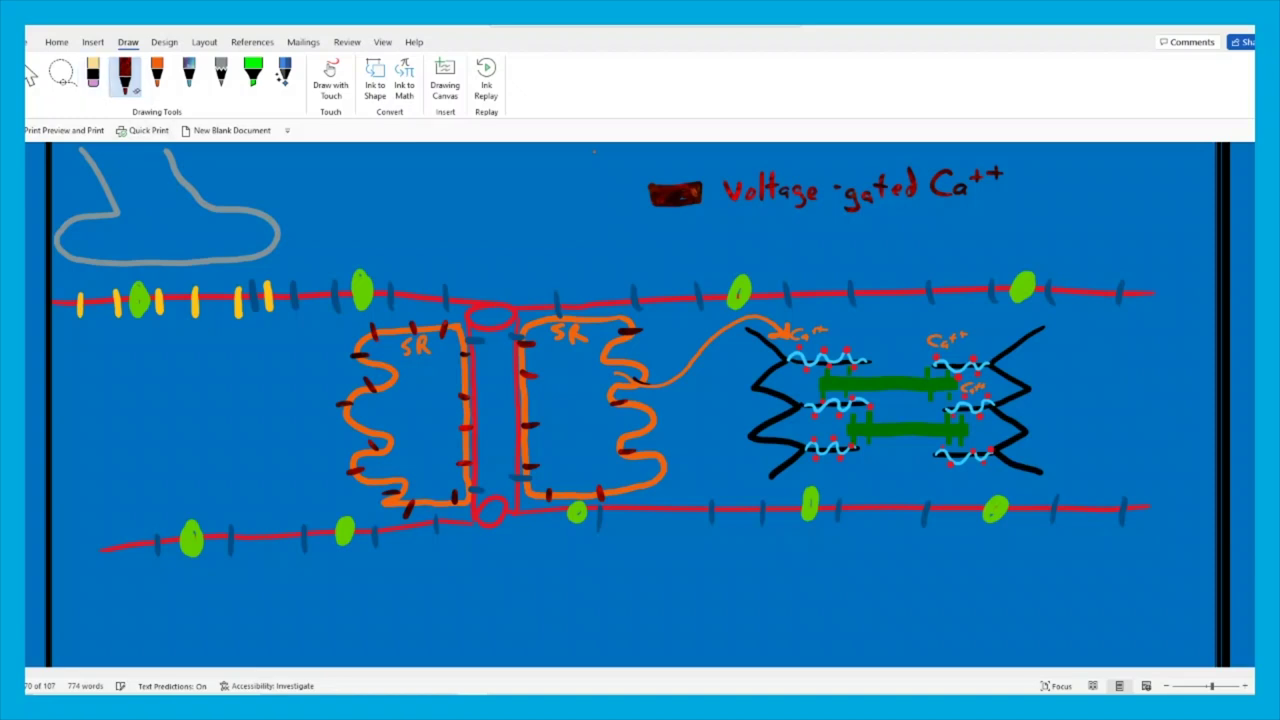
# Switch the pen to red and label the right-hand red dots 'troponin' with a leader line.
pyautogui.click(124, 76)
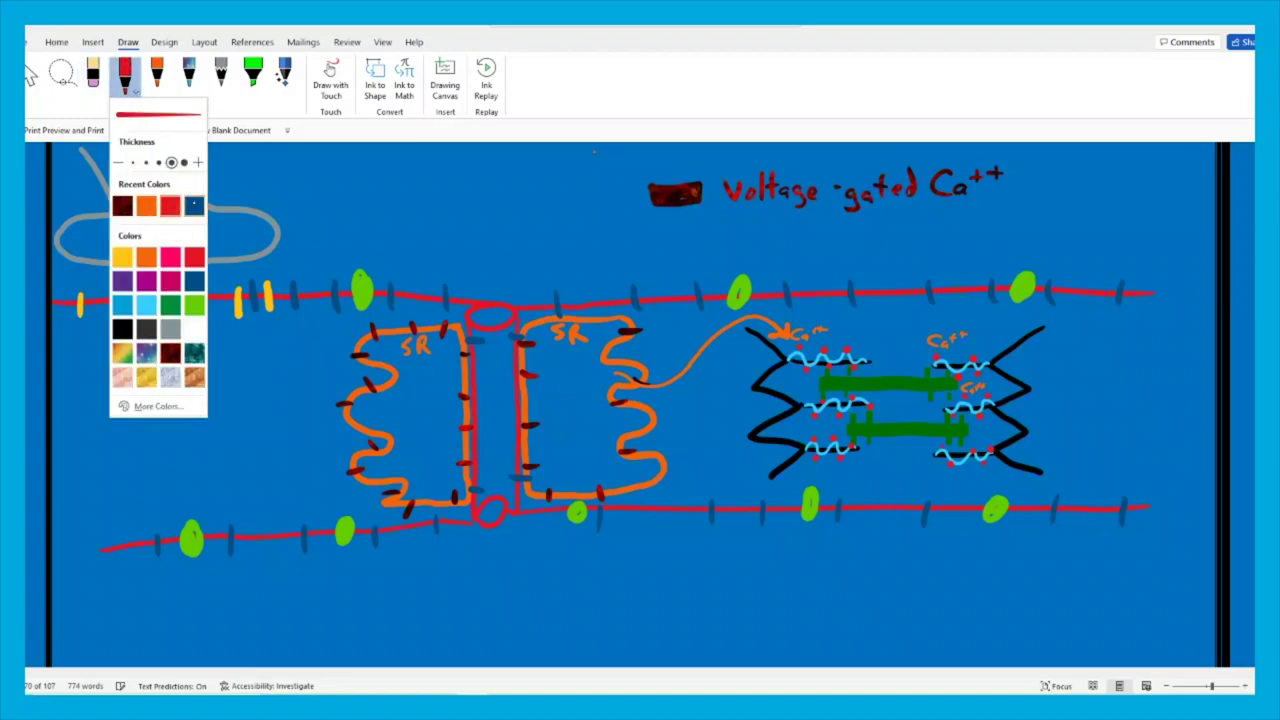
pyautogui.click(170, 205)
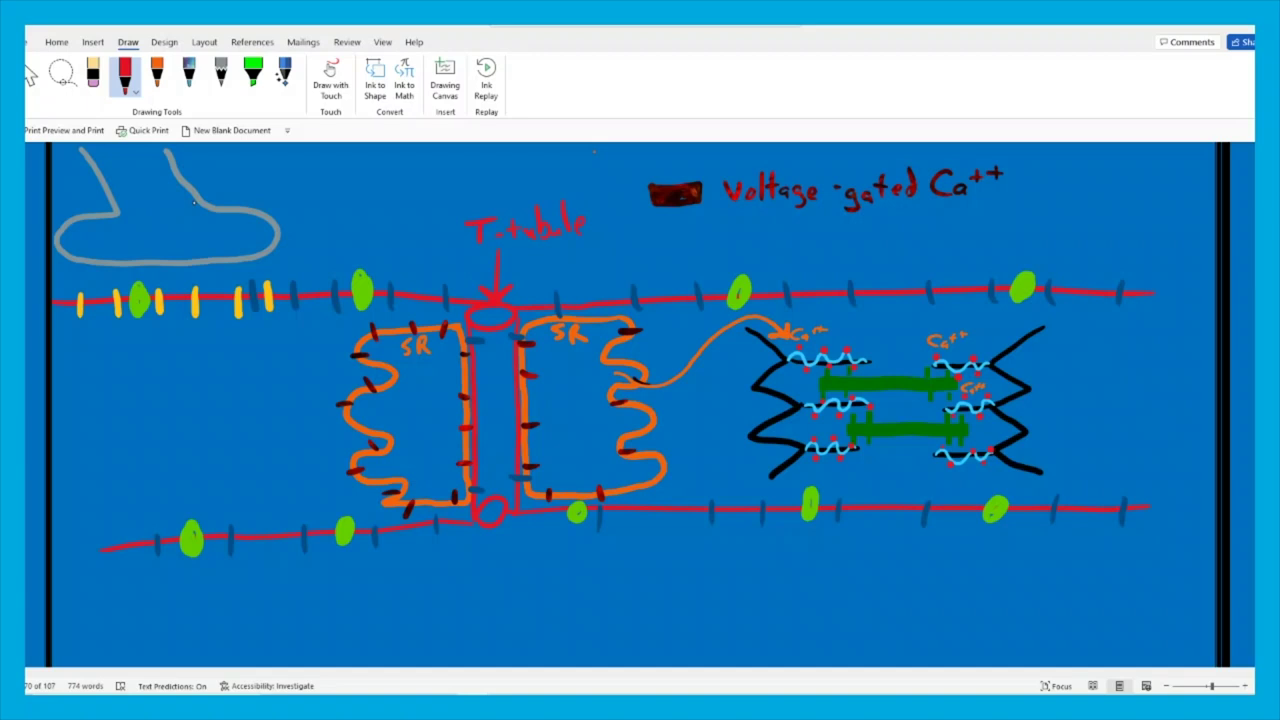
pyautogui.moveTo(1005, 321); pyautogui.dragTo(1035, 316)
pyautogui.moveTo(1090, 312); pyautogui.dragTo(1160, 322)
# In light blue, label the wavy strand 'tropomyosin' with a leader line, then set the pen to black.
pyautogui.click(125, 78)
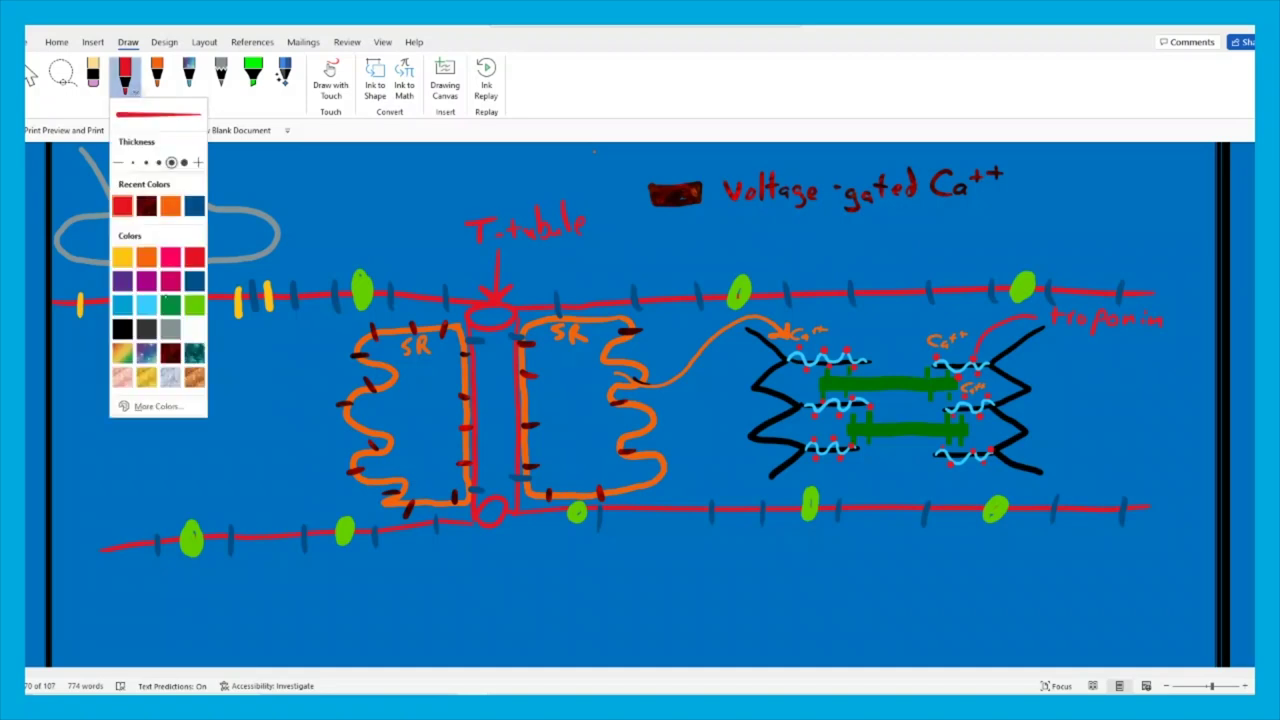
pyautogui.click(146, 305)
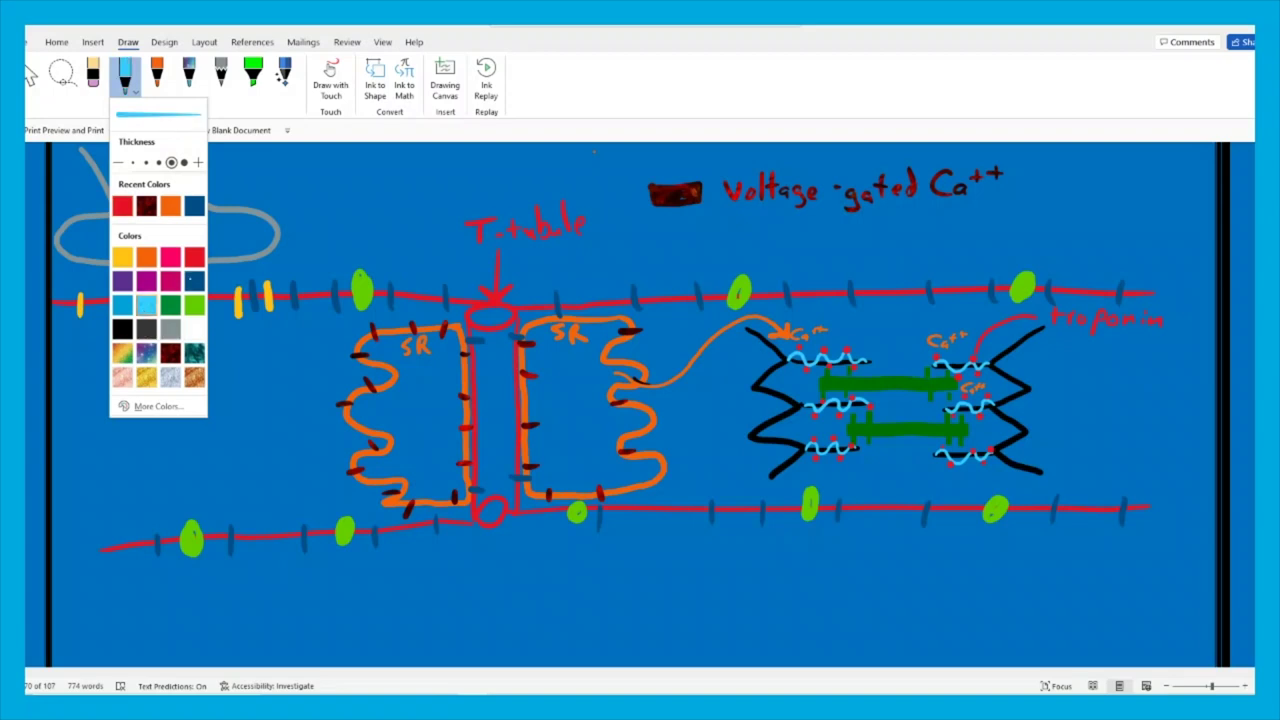
pyautogui.moveTo(986, 360)
pyautogui.mouseDown()
pyautogui.moveTo(1054, 354)
pyautogui.moveTo(1053, 369)
pyautogui.moveTo(1163, 374)
pyautogui.mouseUp()
pyautogui.moveTo(1167, 374); pyautogui.dragTo(1176, 372)
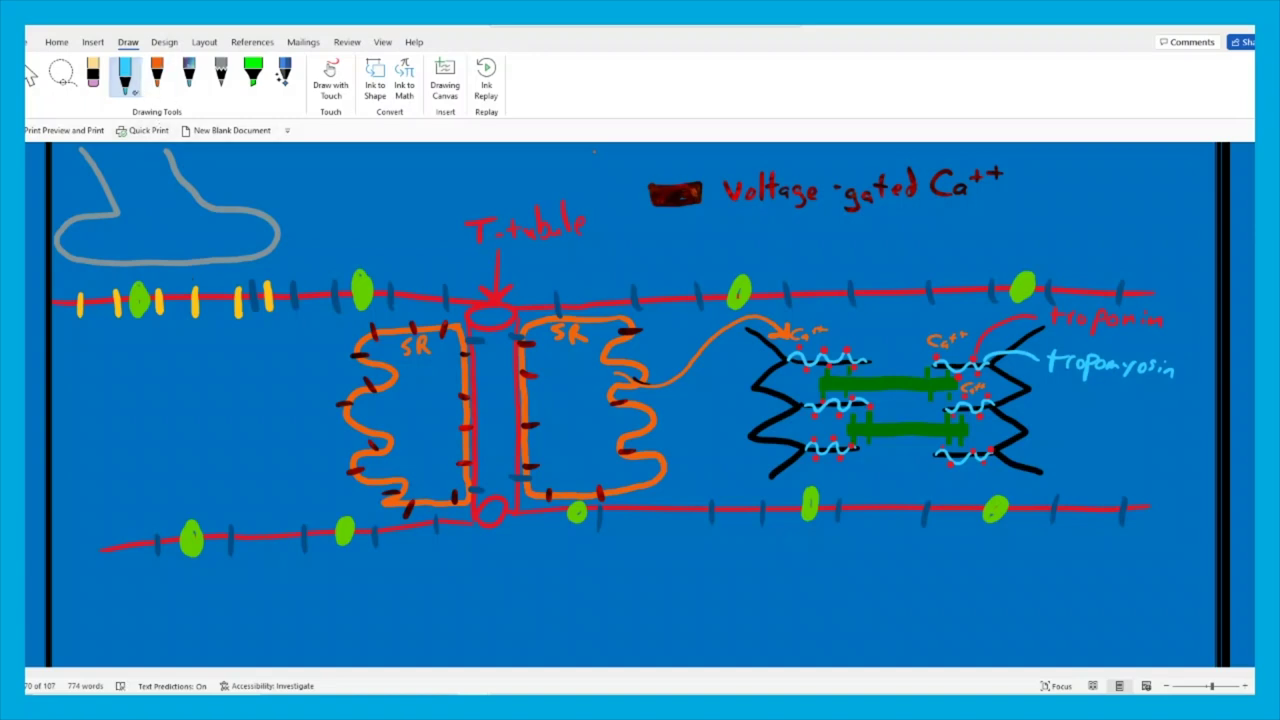
pyautogui.click(125, 75)
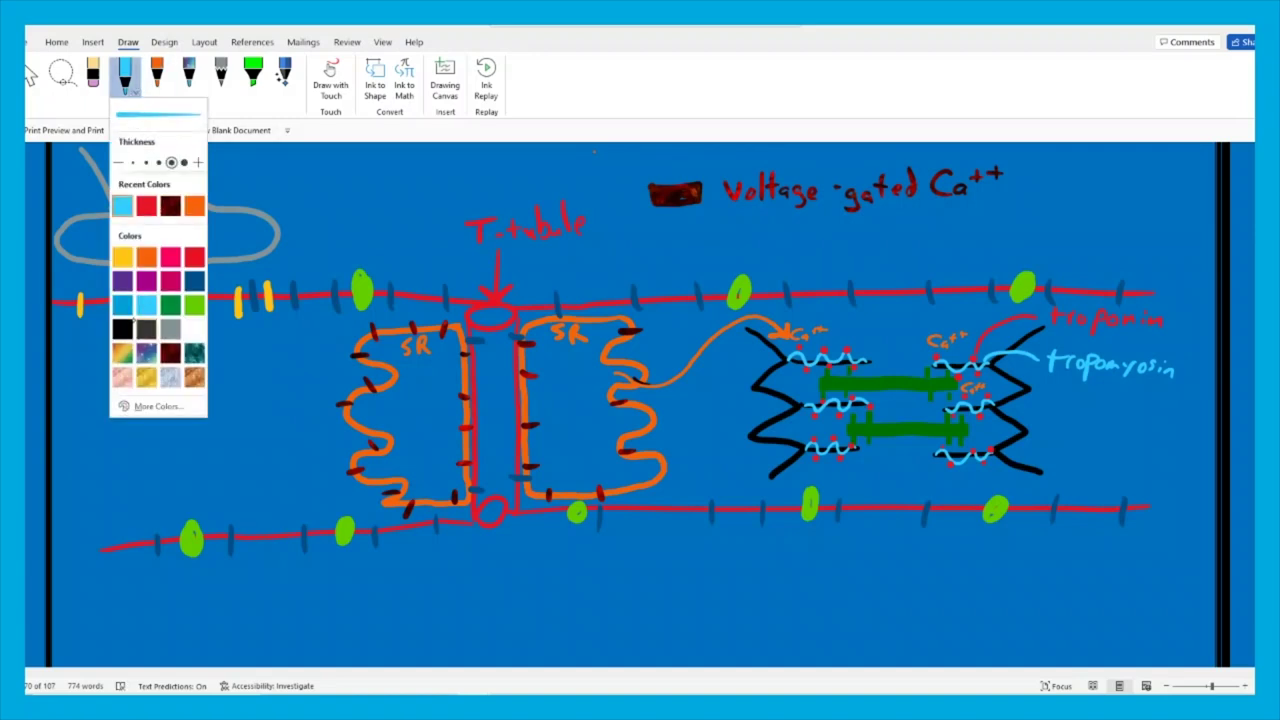
pyautogui.click(122, 329)
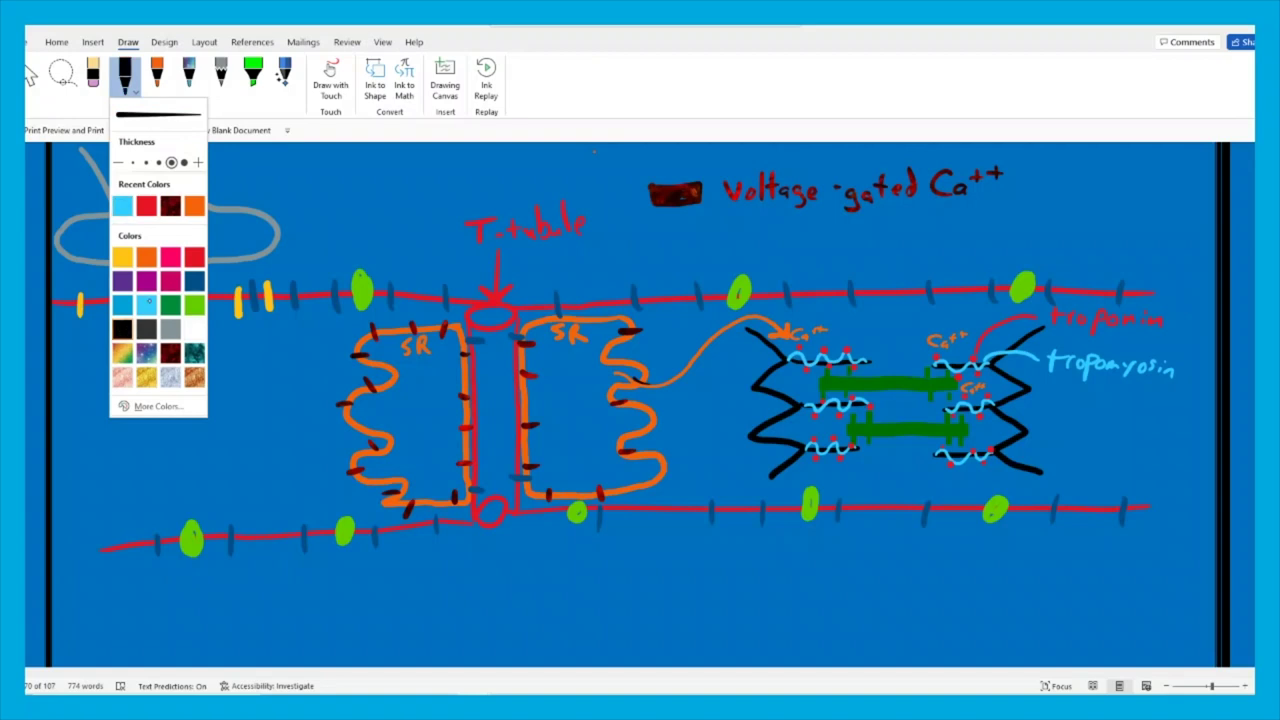
# In black, label actin and myosin, and bracket the sarcomere with a 'Sarcomere' label.
pyautogui.moveTo(956, 360)
pyautogui.mouseDown()
pyautogui.moveTo(966, 287)
pyautogui.moveTo(988, 272)
pyautogui.mouseUp()
pyautogui.moveTo(978, 258); pyautogui.dragTo(1025, 261)
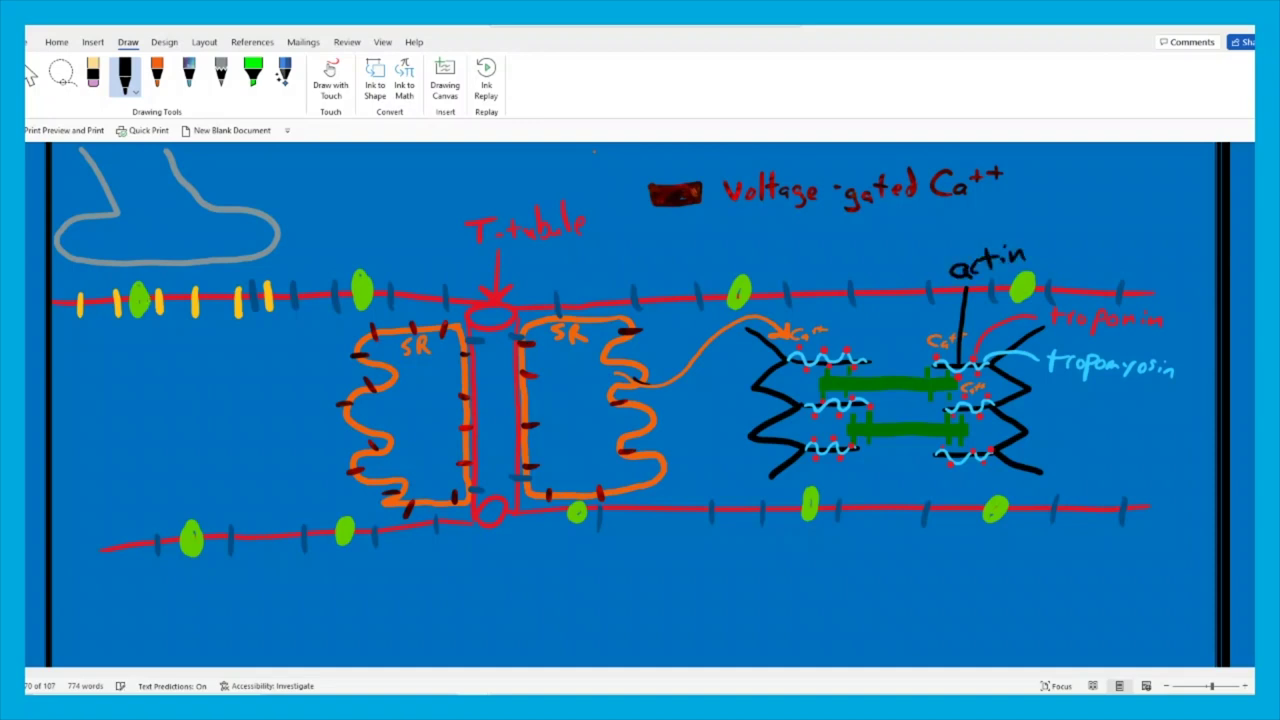
pyautogui.moveTo(855, 386); pyautogui.dragTo(892, 385)
pyautogui.moveTo(909, 391); pyautogui.dragTo(992, 366)
pyautogui.moveTo(836, 449); pyautogui.dragTo(858, 449)
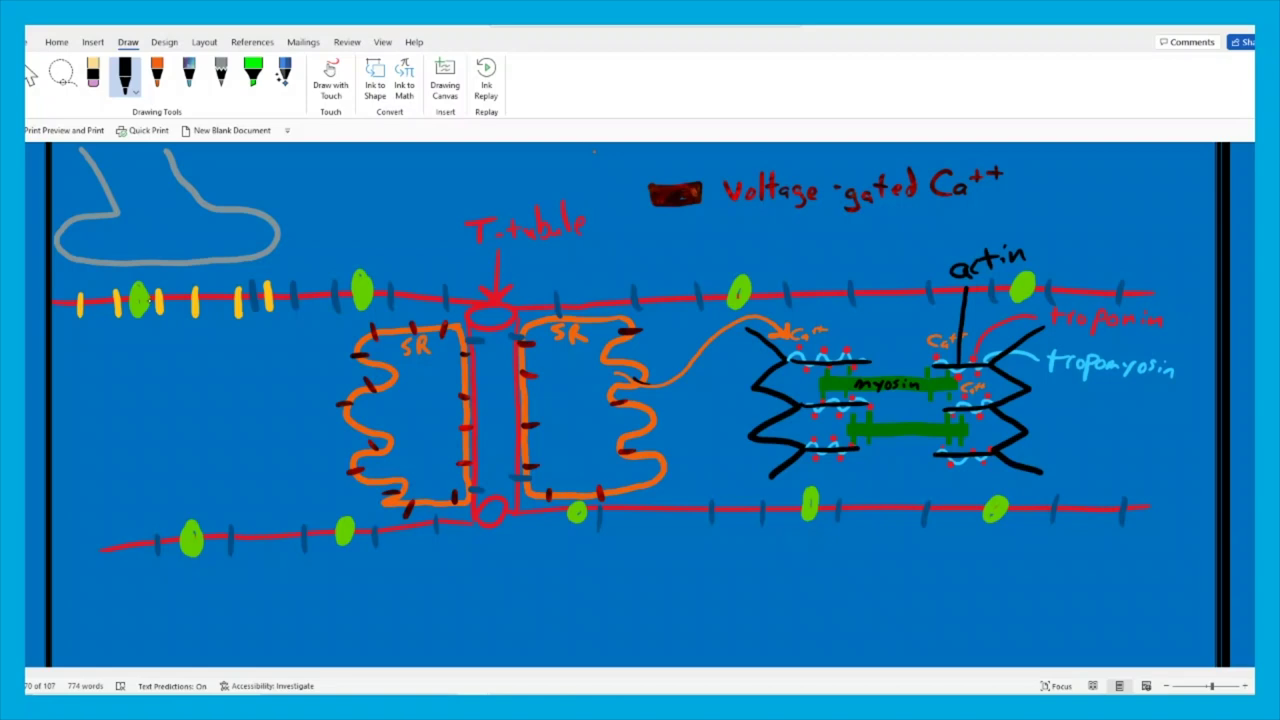
pyautogui.moveTo(772, 494)
pyautogui.mouseDown()
pyautogui.moveTo(771, 529)
pyautogui.moveTo(830, 555)
pyautogui.moveTo(877, 524)
pyautogui.moveTo(899, 527)
pyautogui.moveTo(905, 545)
pyautogui.moveTo(922, 528)
pyautogui.moveTo(1004, 565)
pyautogui.moveTo(1046, 516)
pyautogui.mouseUp()
pyautogui.moveTo(868, 562)
pyautogui.mouseDown()
pyautogui.moveTo(855, 582)
pyautogui.moveTo(896, 568)
pyautogui.mouseUp()
pyautogui.moveTo(908, 569)
pyautogui.mouseDown()
pyautogui.moveTo(902, 580)
pyautogui.moveTo(996, 584)
pyautogui.mouseUp()
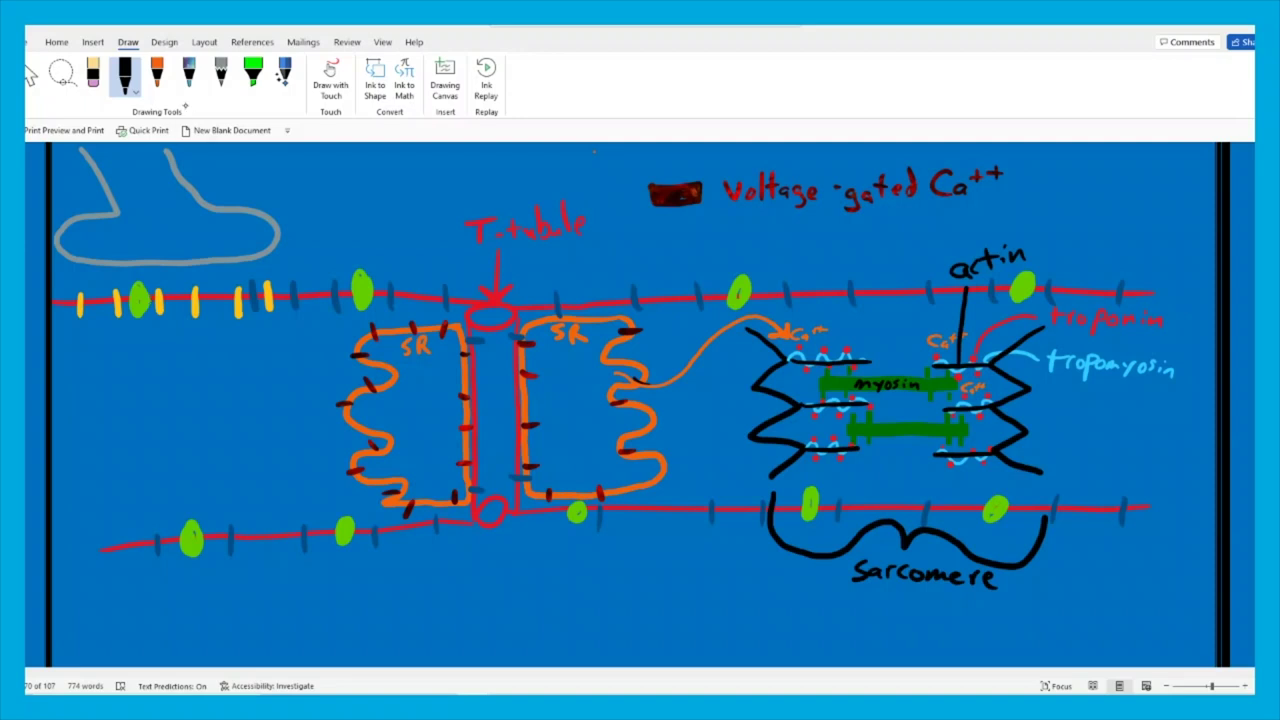
# Switch to red and label the top membrane 'Sarcolemma' with a leader line.
pyautogui.click(124, 75)
pyautogui.click(171, 205)
pyautogui.moveTo(405, 235); pyautogui.dragTo(408, 290)
pyautogui.moveTo(468, 188); pyautogui.dragTo(525, 176)
pyautogui.click(125, 75)
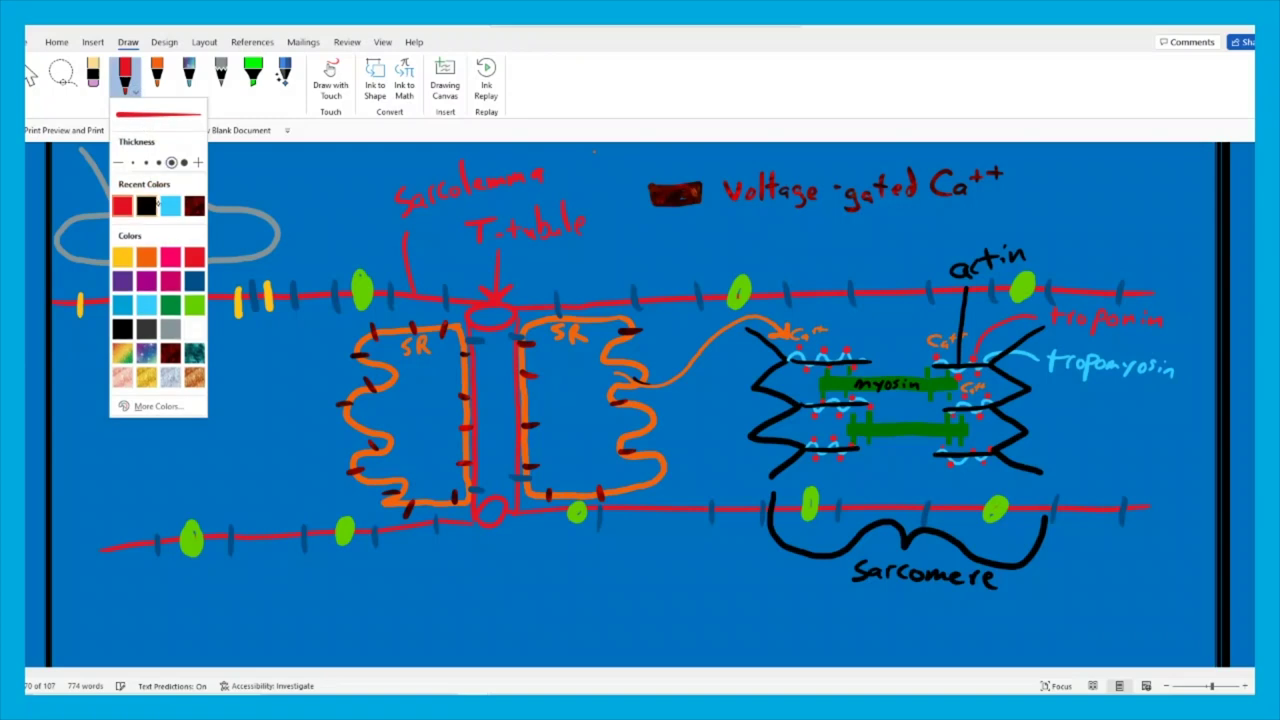
# In dark navy, draw a legend bar and write 'Voltage-gated Na+' under the Ca++ entry.
pyautogui.click(195, 281)
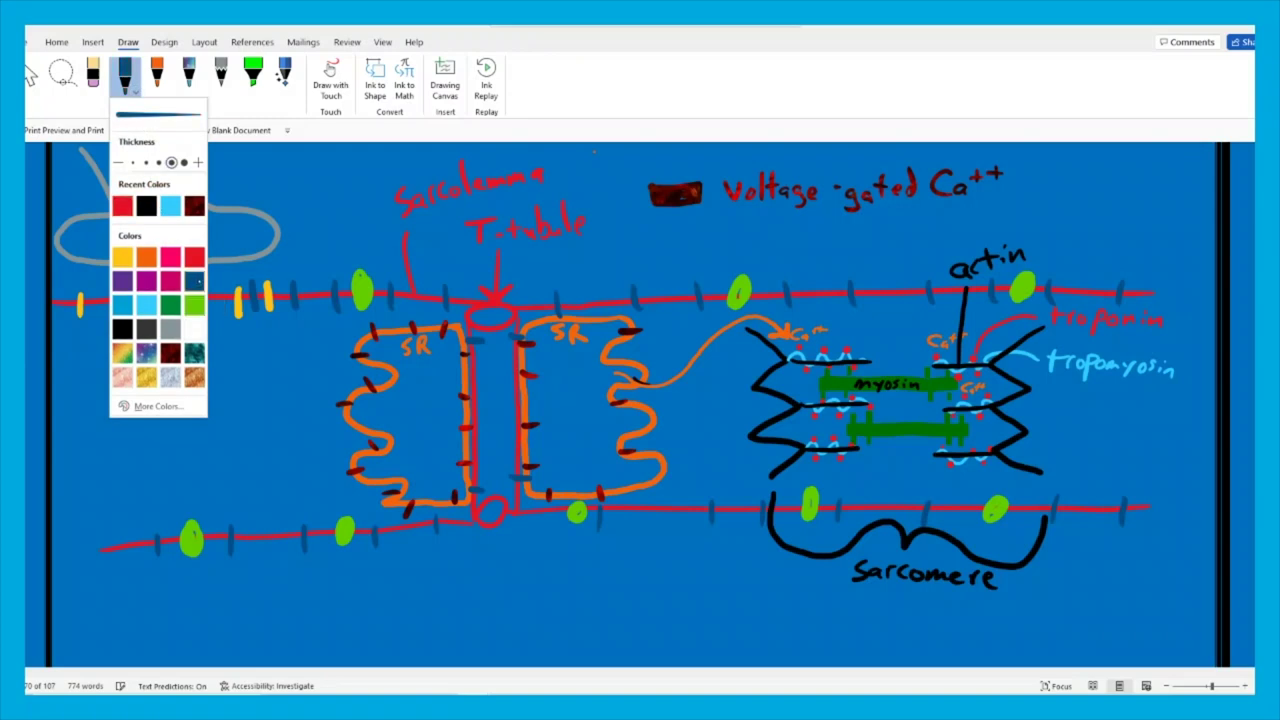
pyautogui.moveTo(662, 227)
pyautogui.mouseDown()
pyautogui.moveTo(700, 232)
pyautogui.moveTo(659, 229)
pyautogui.moveTo(746, 214)
pyautogui.moveTo(771, 234)
pyautogui.mouseUp()
pyautogui.moveTo(779, 208)
pyautogui.mouseDown()
pyautogui.moveTo(780, 234)
pyautogui.moveTo(808, 230)
pyautogui.moveTo(808, 246)
pyautogui.moveTo(828, 233)
pyautogui.mouseUp()
pyautogui.moveTo(842, 230)
pyautogui.mouseDown()
pyautogui.moveTo(922, 228)
pyautogui.moveTo(924, 215)
pyautogui.moveTo(959, 231)
pyautogui.moveTo(974, 210)
pyautogui.moveTo(1006, 214)
pyautogui.mouseUp()
pyautogui.moveTo(1003, 206); pyautogui.dragTo(1018, 204)
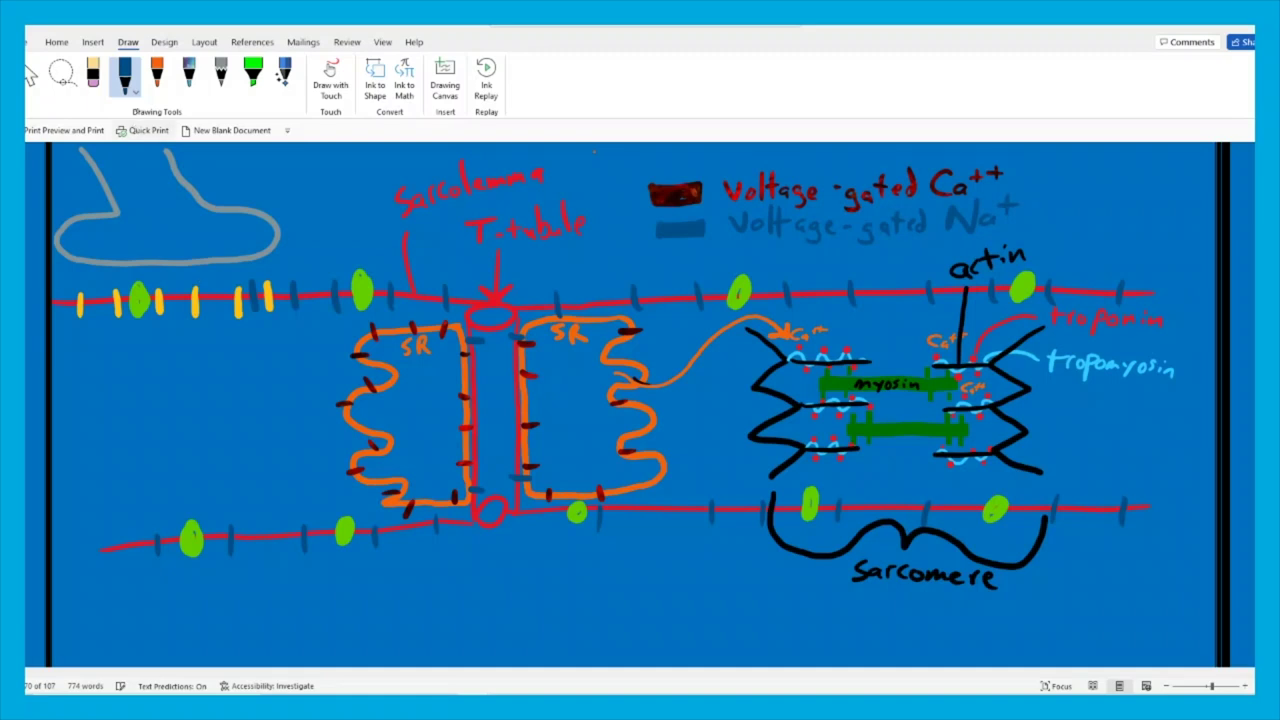
pyautogui.click(125, 74)
# Switch to yellow, draw a legend bar below the navy one, and erase a stray stroke.
pyautogui.click(123, 258)
pyautogui.press('Escape')
pyautogui.moveTo(660, 254)
pyautogui.mouseDown()
pyautogui.moveTo(706, 262)
pyautogui.moveTo(660, 267)
pyautogui.moveTo(700, 258)
pyautogui.mouseUp()
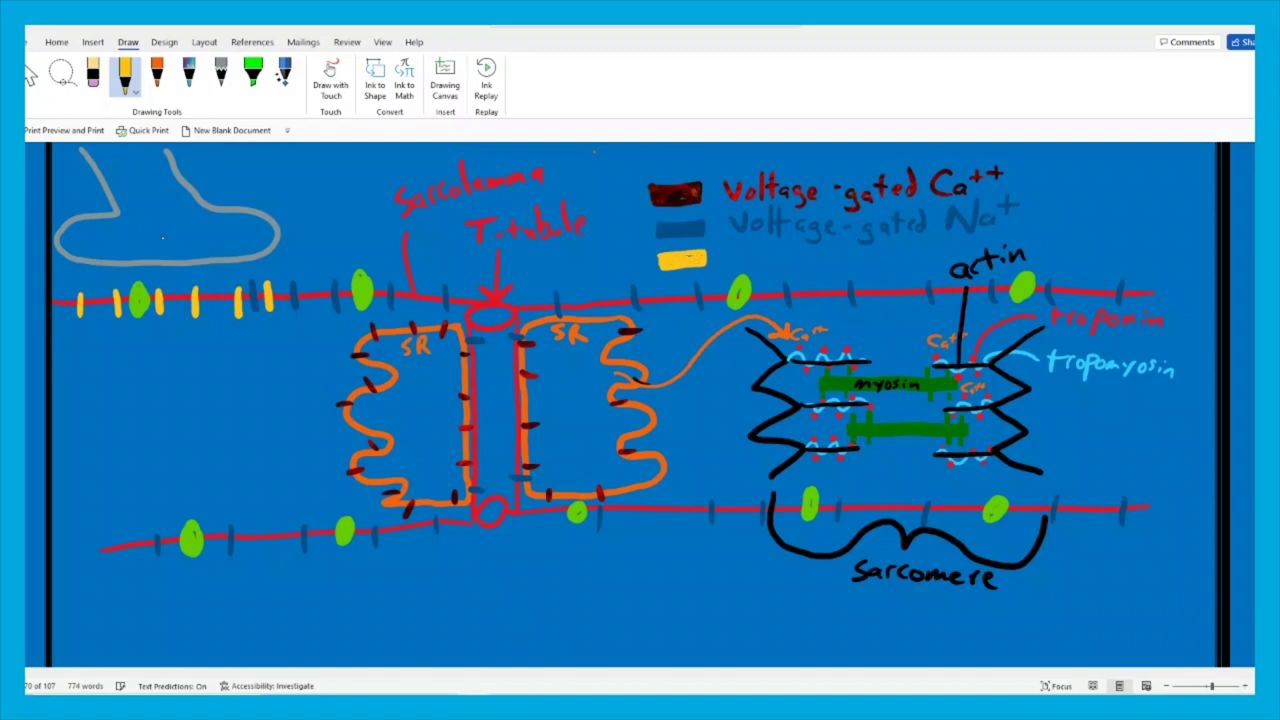
pyautogui.moveTo(725, 252); pyautogui.dragTo(737, 264)
pyautogui.click(93, 75)
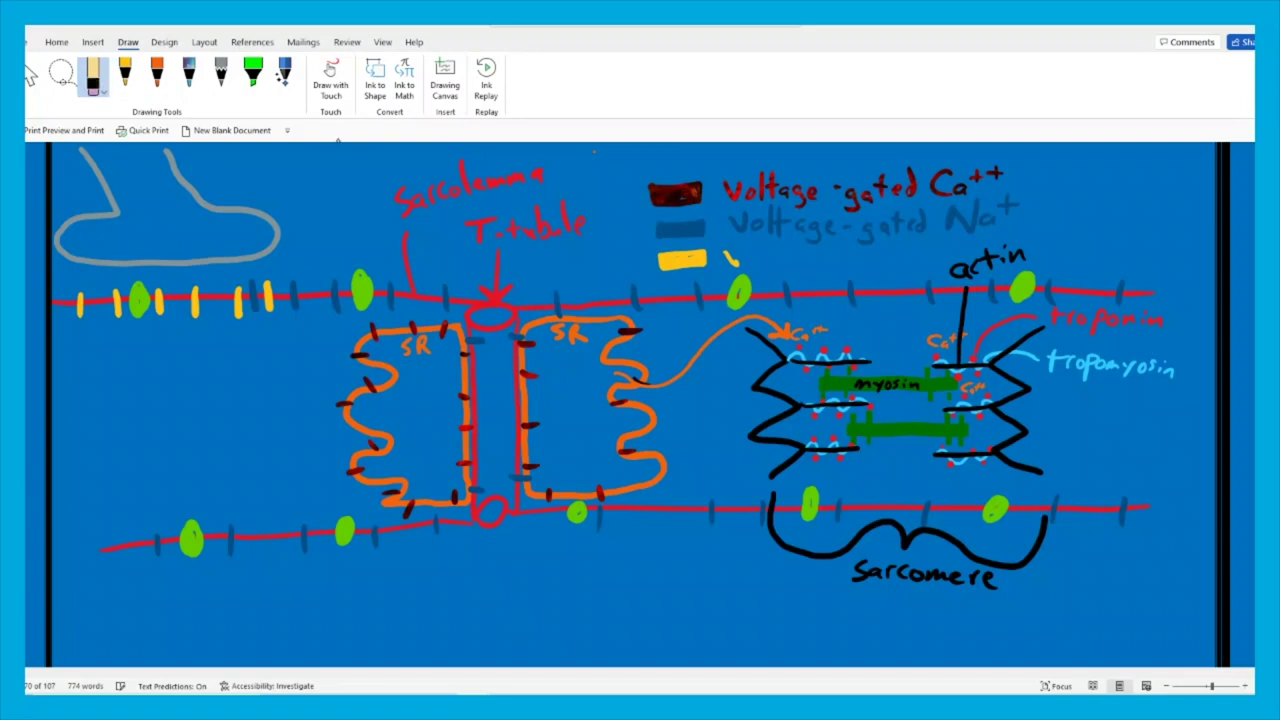
pyautogui.click(731, 258)
pyautogui.click(124, 75)
# Write 'Ligand-gated Na+' in yellow beside the yellow legend bar.
pyautogui.moveTo(733, 247)
pyautogui.mouseDown()
pyautogui.moveTo(733, 268)
pyautogui.moveTo(767, 282)
pyautogui.moveTo(790, 266)
pyautogui.moveTo(840, 262)
pyautogui.moveTo(834, 276)
pyautogui.moveTo(858, 265)
pyautogui.mouseUp()
pyautogui.moveTo(866, 247)
pyautogui.mouseDown()
pyautogui.moveTo(866, 267)
pyautogui.moveTo(880, 266)
pyautogui.mouseUp()
pyautogui.moveTo(892, 243)
pyautogui.mouseDown()
pyautogui.moveTo(890, 267)
pyautogui.moveTo(913, 267)
pyautogui.moveTo(934, 243)
pyautogui.moveTo(950, 265)
pyautogui.moveTo(959, 249)
pyautogui.mouseUp()
pyautogui.moveTo(951, 240); pyautogui.dragTo(966, 239)
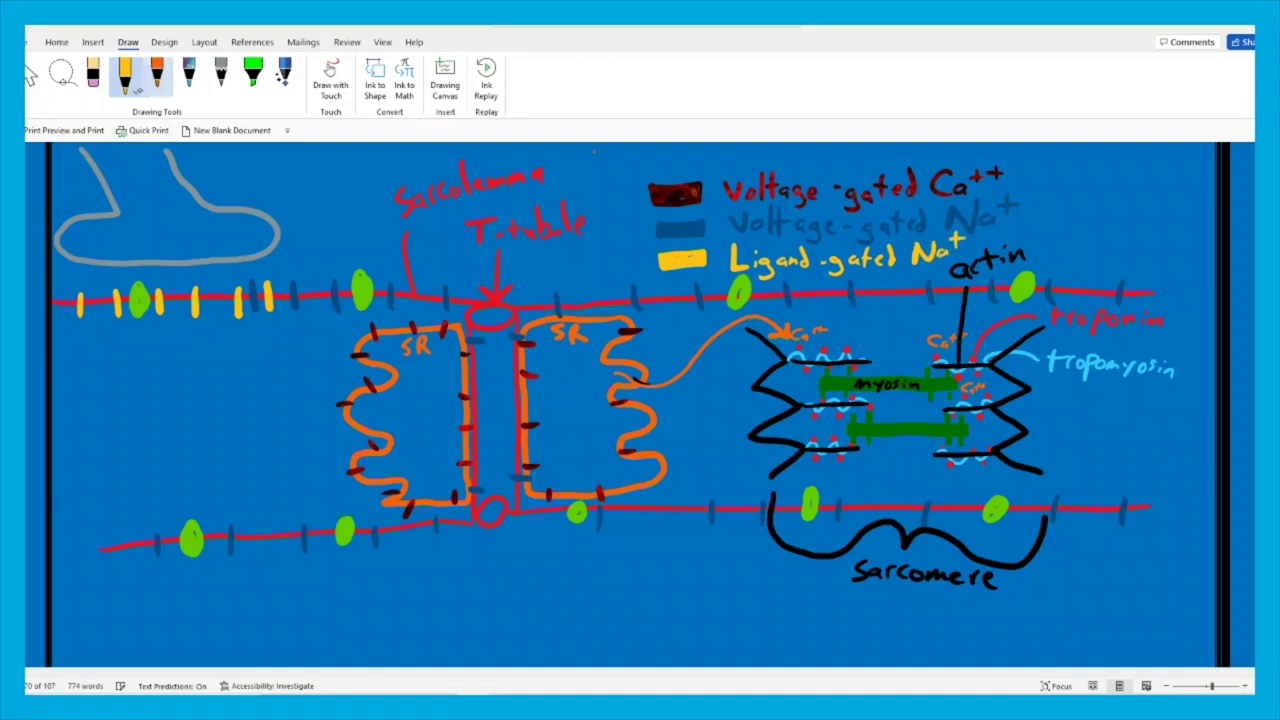
pyautogui.click(124, 75)
# Switch to black and draw three down arrows onto the top membrane's yellow channels.
pyautogui.click(195, 207)
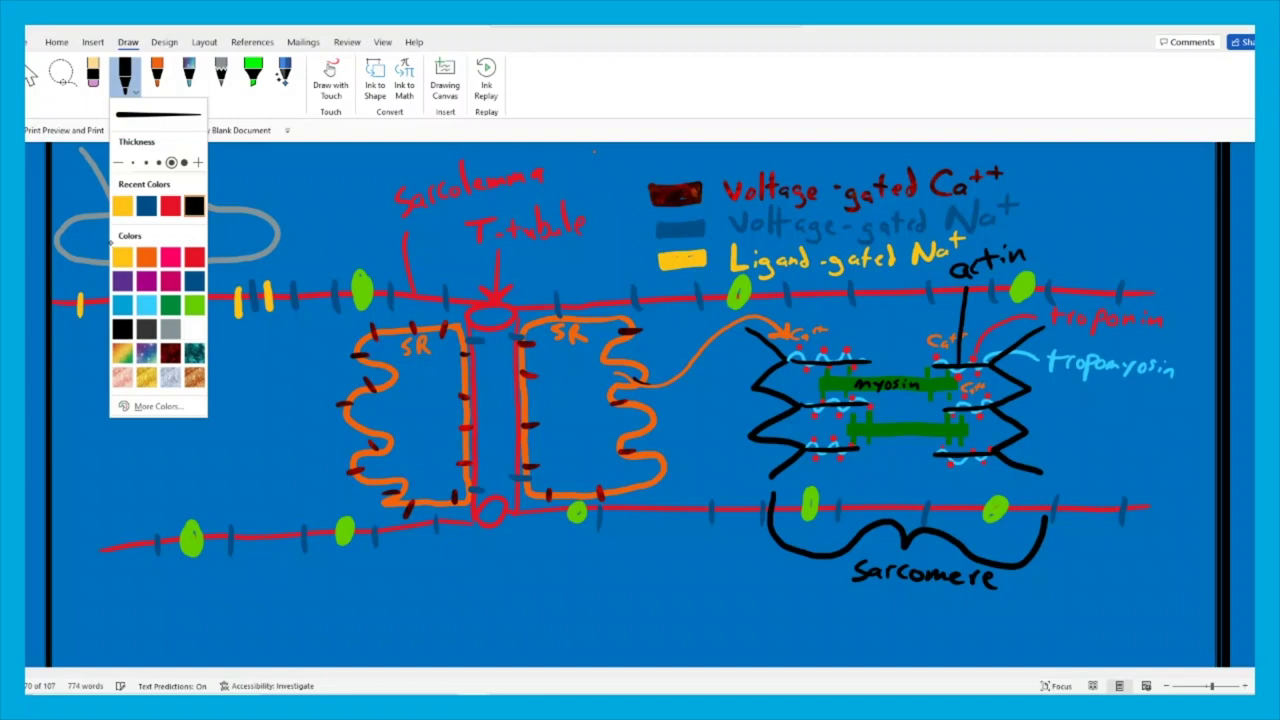
pyautogui.moveTo(96, 240)
pyautogui.mouseDown()
pyautogui.moveTo(70, 272)
pyautogui.moveTo(121, 277)
pyautogui.mouseUp()
pyautogui.moveTo(106, 268); pyautogui.dragTo(121, 279)
pyautogui.moveTo(132, 264); pyautogui.dragTo(121, 278)
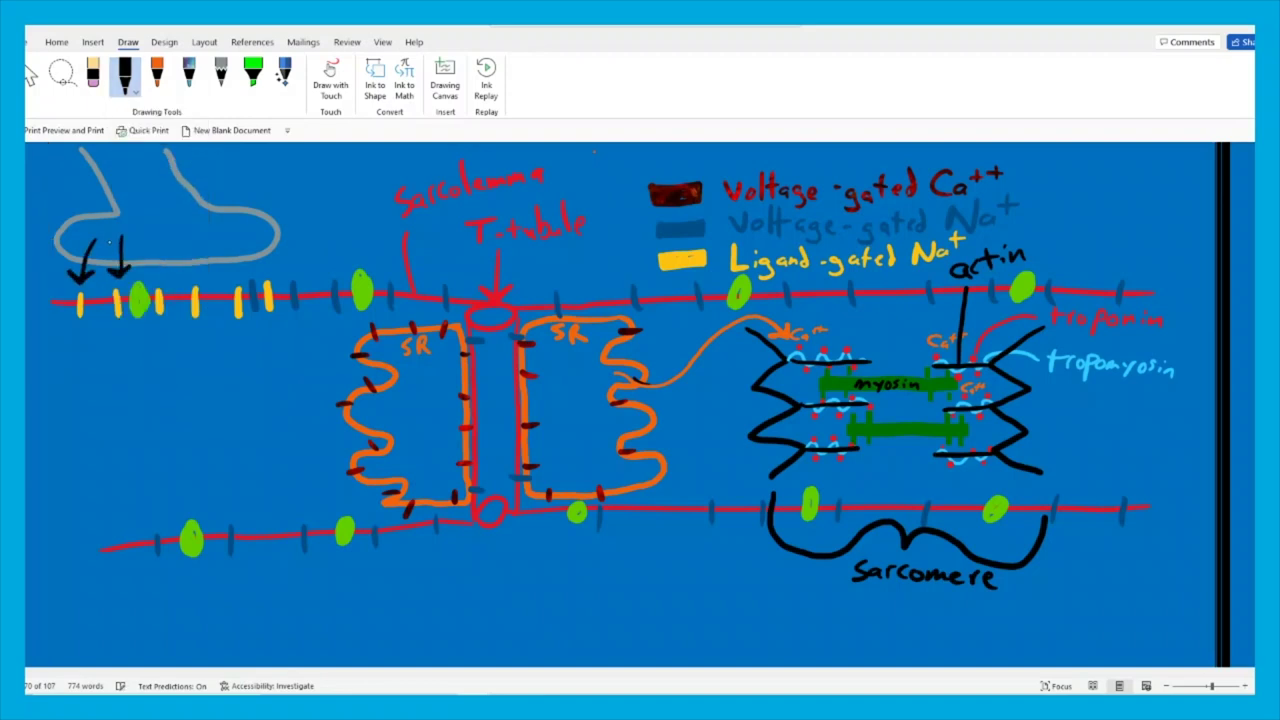
pyautogui.moveTo(210, 242); pyautogui.dragTo(224, 275)
# Write 'ACh' above each of the three arrows.
pyautogui.moveTo(188, 216)
pyautogui.mouseDown()
pyautogui.moveTo(188, 242)
pyautogui.moveTo(190, 231)
pyautogui.mouseUp()
pyautogui.moveTo(190, 231); pyautogui.dragTo(211, 236)
pyautogui.moveTo(203, 226); pyautogui.dragTo(226, 233)
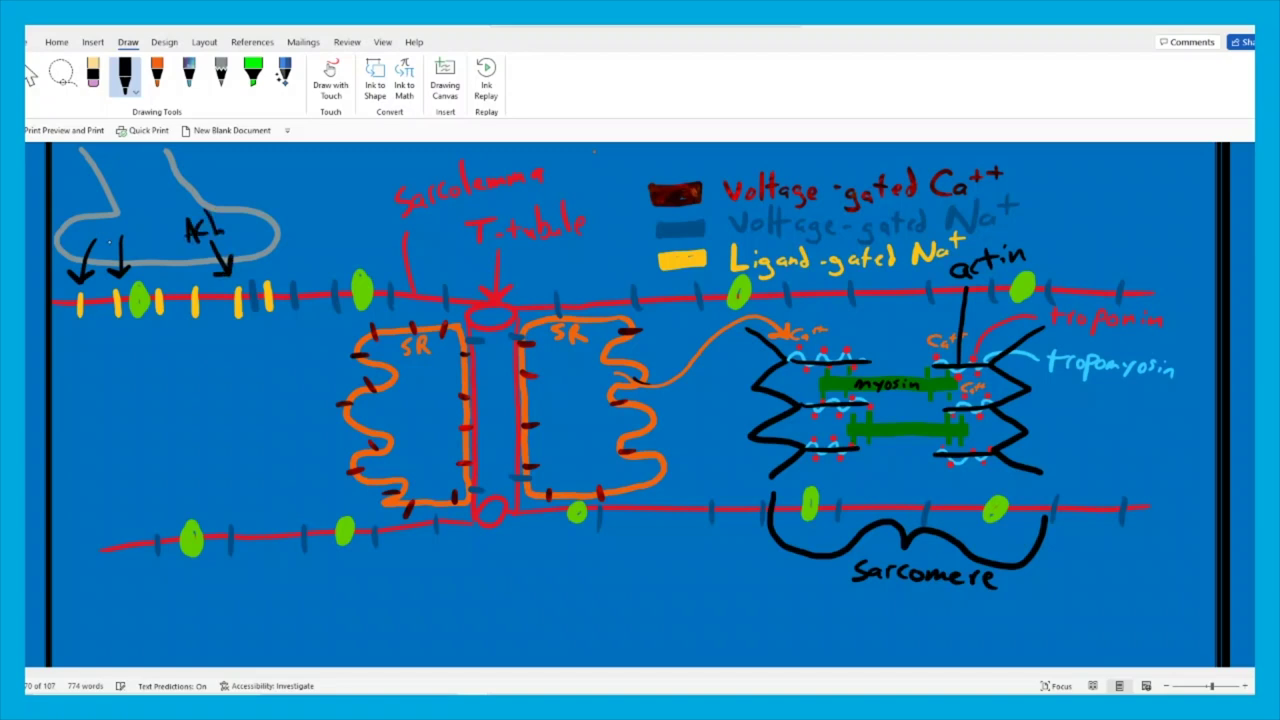
pyautogui.moveTo(117, 212); pyautogui.dragTo(116, 232)
pyautogui.moveTo(128, 214)
pyautogui.mouseDown()
pyautogui.moveTo(118, 224)
pyautogui.moveTo(130, 232)
pyautogui.mouseUp()
pyautogui.moveTo(138, 204)
pyautogui.mouseDown()
pyautogui.moveTo(138, 228)
pyautogui.moveTo(153, 218)
pyautogui.mouseUp()
pyautogui.moveTo(80, 241); pyautogui.dragTo(93, 240)
pyautogui.moveTo(80, 231); pyautogui.dragTo(101, 234)
pyautogui.moveTo(101, 226); pyautogui.dragTo(113, 234)
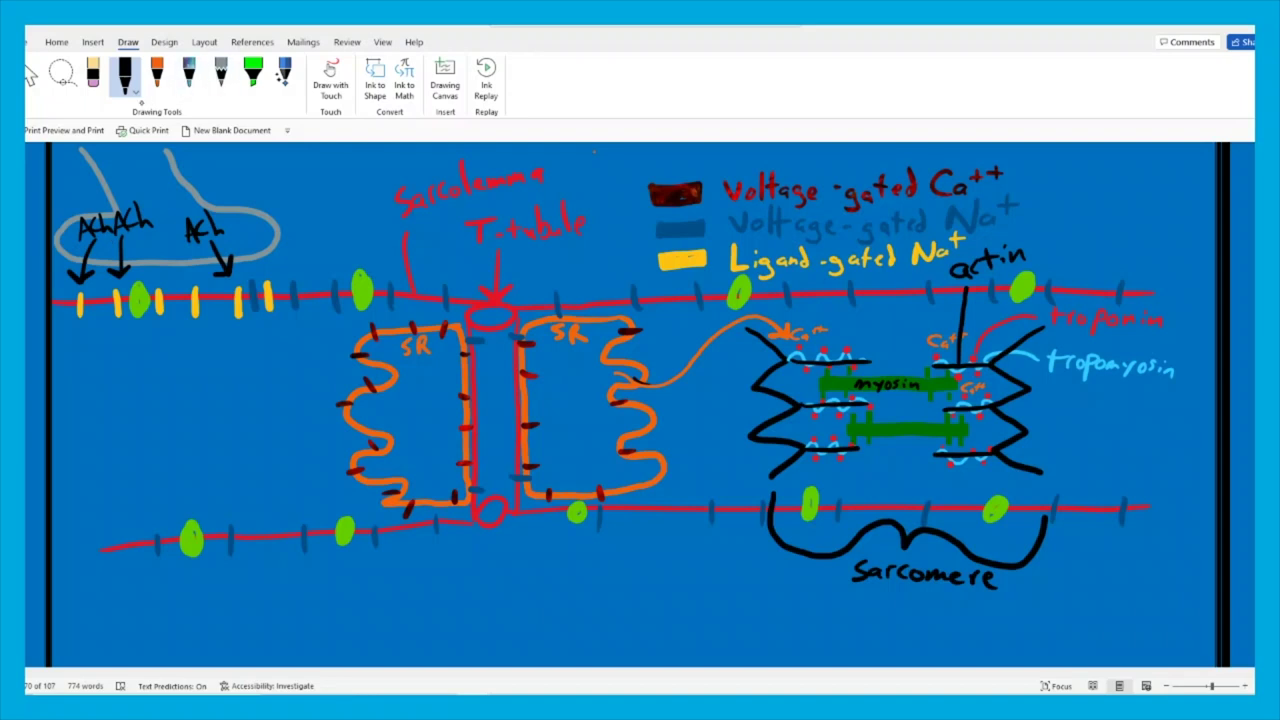
pyautogui.click(125, 78)
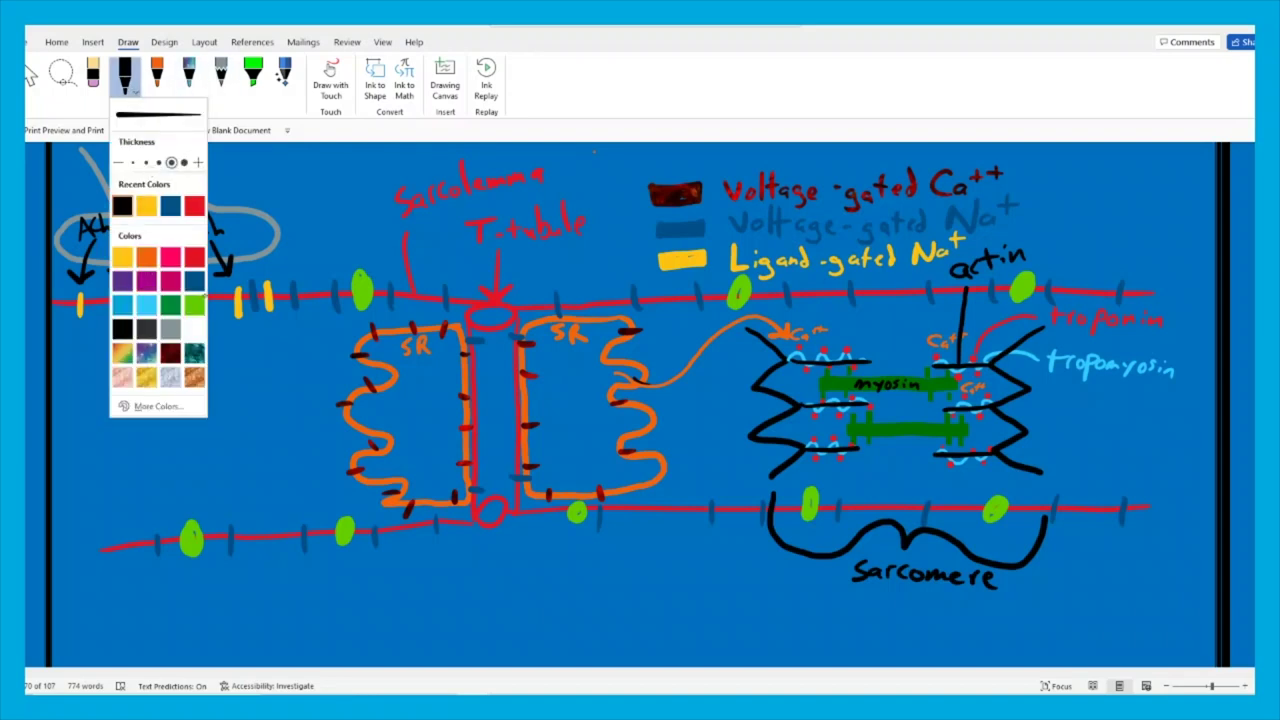
# Switch the pen to light green and draw a Y-shaped pump on the lower membrane.
pyautogui.click(194, 304)
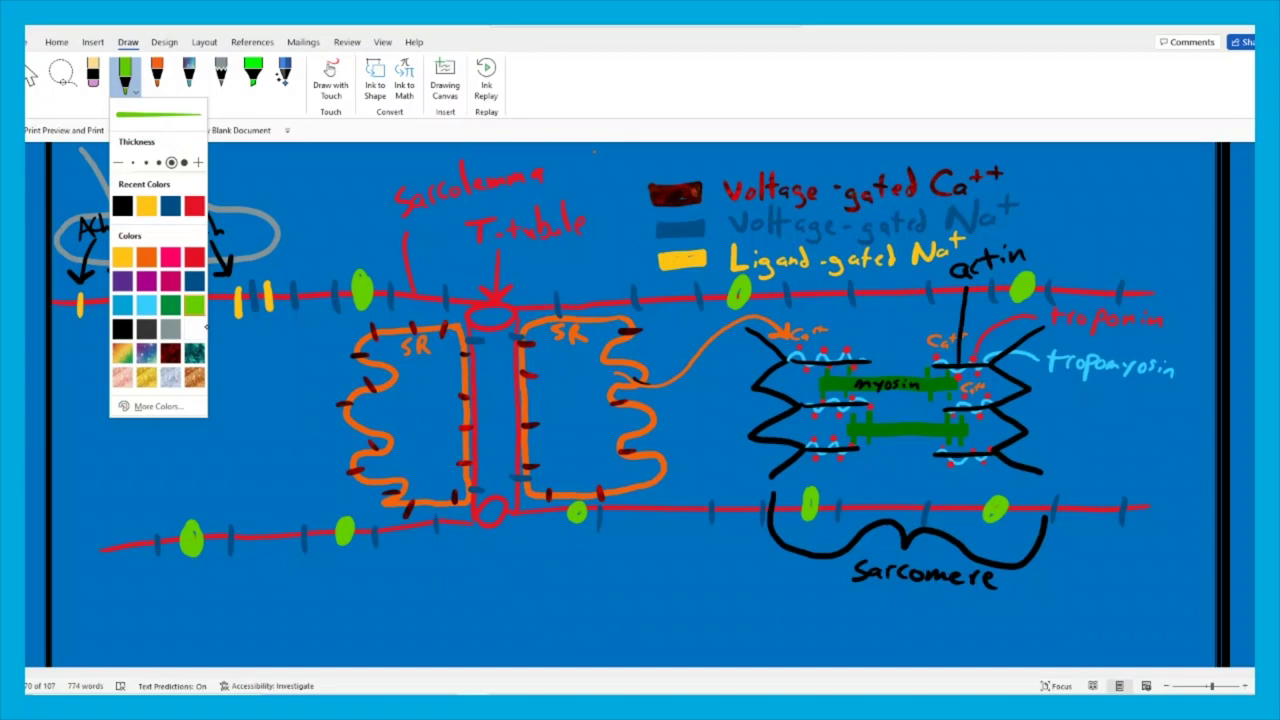
pyautogui.click(196, 510)
pyautogui.moveTo(197, 504); pyautogui.dragTo(195, 517)
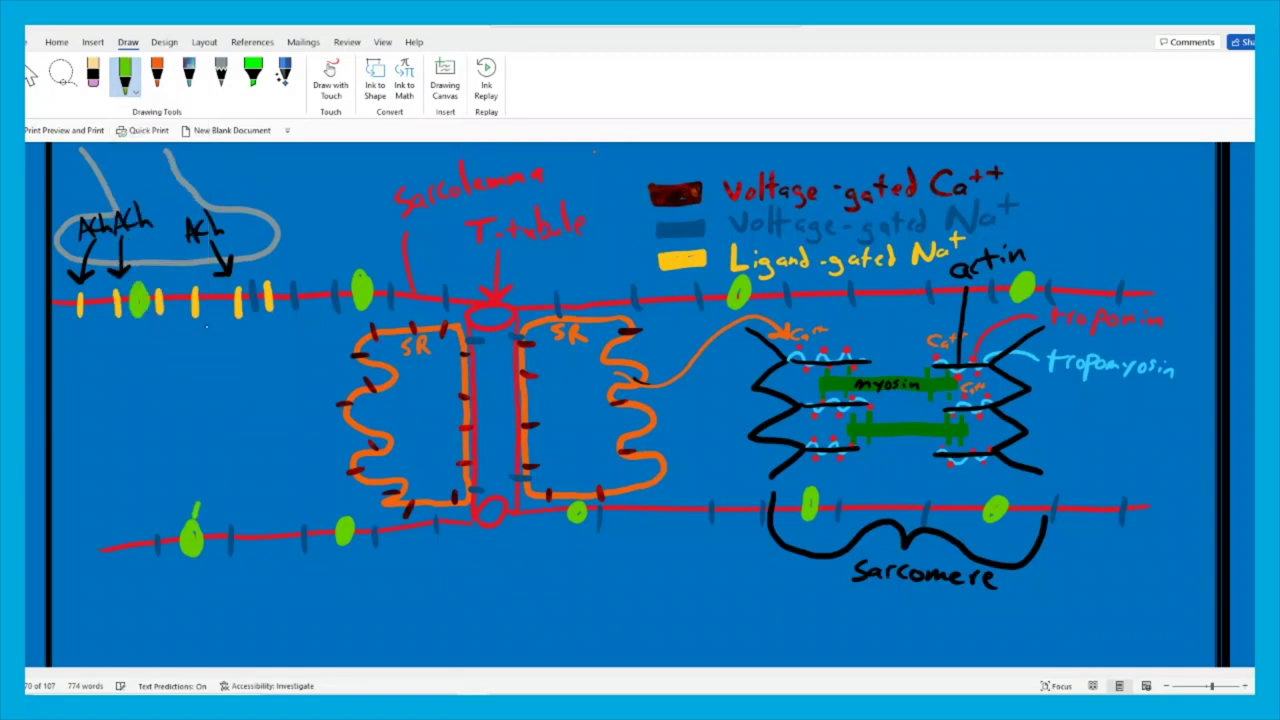
pyautogui.moveTo(188, 508); pyautogui.dragTo(197, 520)
pyautogui.moveTo(206, 510); pyautogui.dragTo(199, 518)
# Draw a green oval legend swatch at the top and write 'Na+/K+ Pump' beside it.
pyautogui.moveTo(290, 168)
pyautogui.mouseDown()
pyautogui.moveTo(293, 200)
pyautogui.moveTo(290, 165)
pyautogui.moveTo(292, 180)
pyautogui.moveTo(321, 173)
pyautogui.moveTo(320, 185)
pyautogui.moveTo(354, 176)
pyautogui.mouseUp()
pyautogui.moveTo(345, 168)
pyautogui.mouseDown()
pyautogui.moveTo(360, 167)
pyautogui.moveTo(361, 206)
pyautogui.moveTo(386, 182)
pyautogui.mouseUp()
pyautogui.moveTo(386, 182)
pyautogui.mouseDown()
pyautogui.moveTo(398, 190)
pyautogui.moveTo(410, 166)
pyautogui.mouseUp()
pyautogui.moveTo(405, 159); pyautogui.dragTo(405, 174)
pyautogui.moveTo(325, 200); pyautogui.dragTo(327, 232)
pyautogui.moveTo(324, 198)
pyautogui.mouseDown()
pyautogui.moveTo(326, 214)
pyautogui.moveTo(376, 218)
pyautogui.mouseUp()
pyautogui.moveTo(375, 208); pyautogui.dragTo(376, 236)
pyautogui.moveTo(375, 202); pyautogui.dragTo(379, 212)
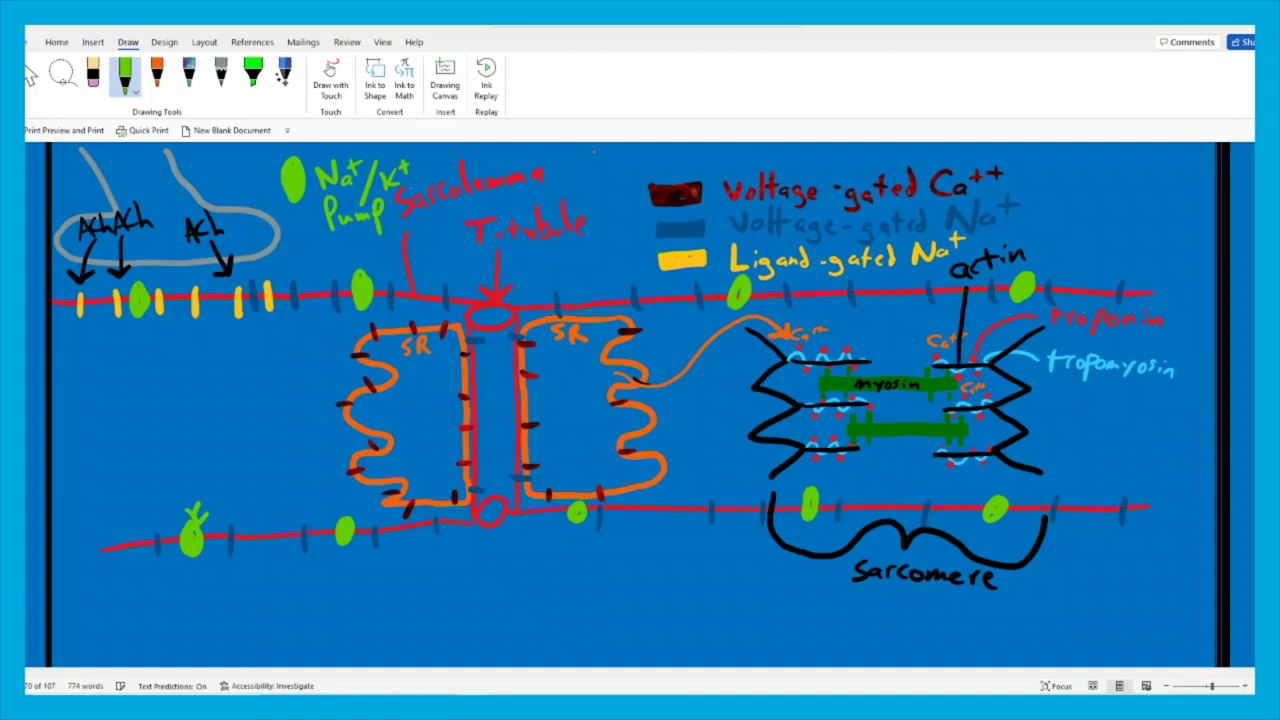